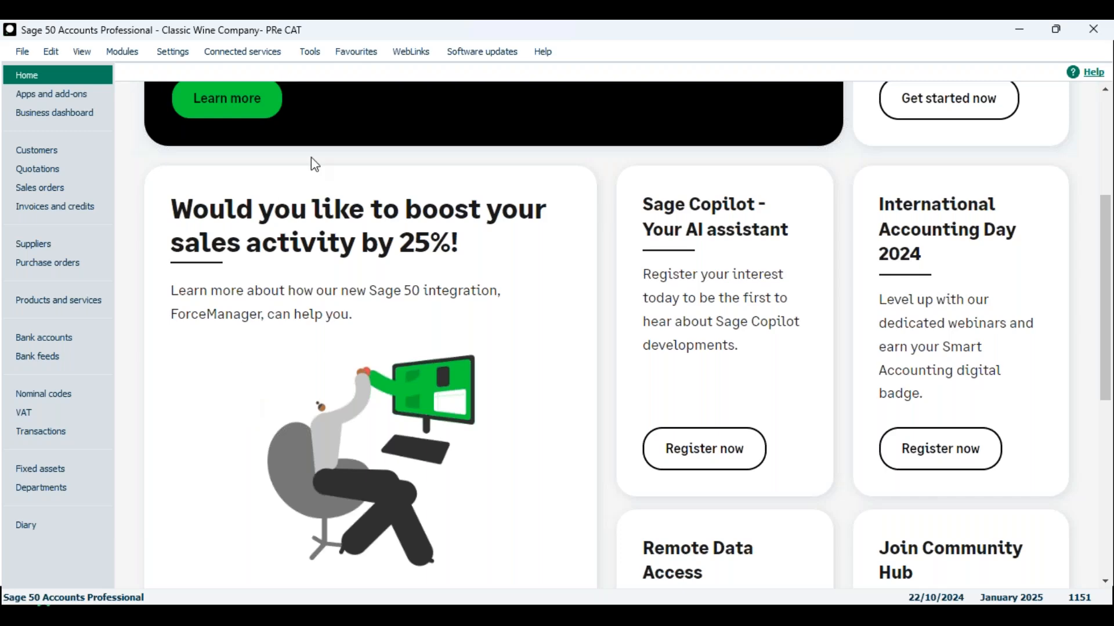
Review the archive location, description and folder settings offered by the Year End process, and cancel Year End
left_click(318, 51)
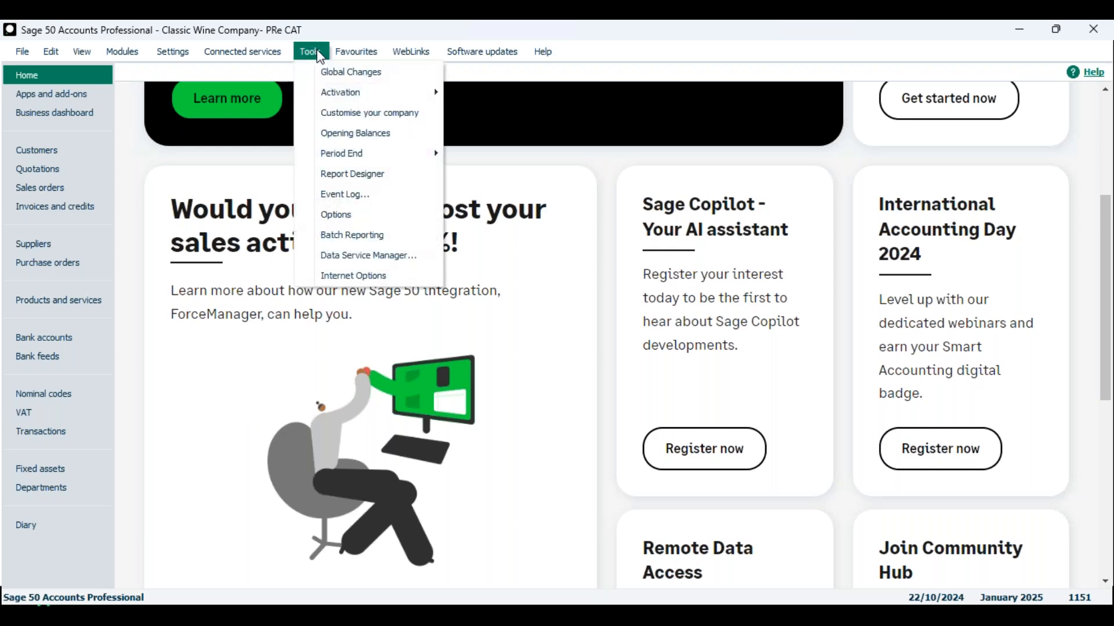
mouse_move(345, 162)
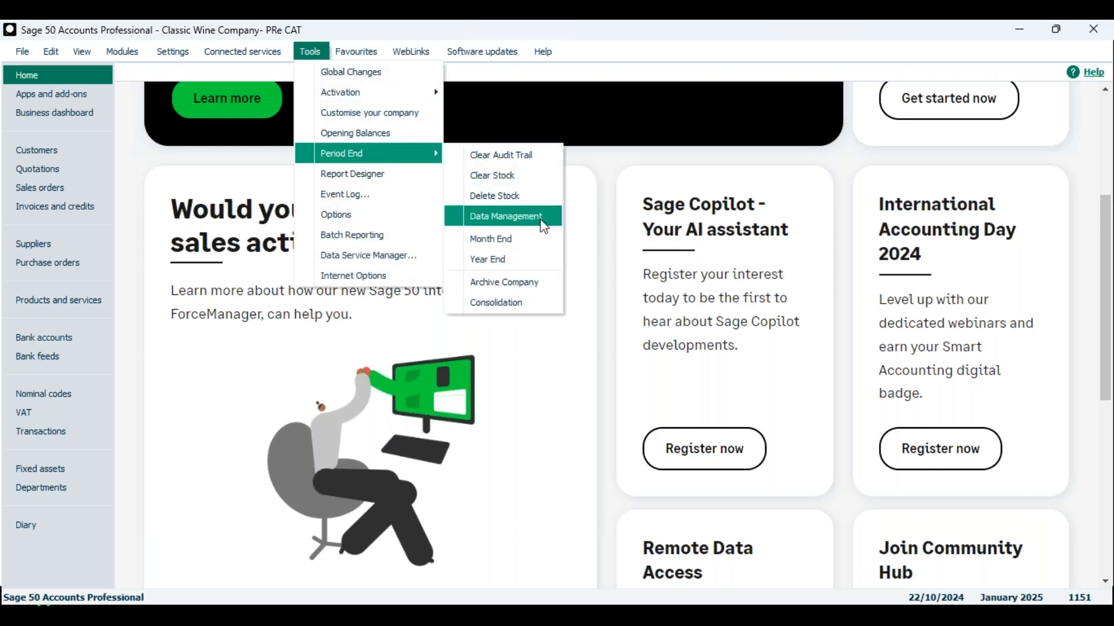
left_click(548, 269)
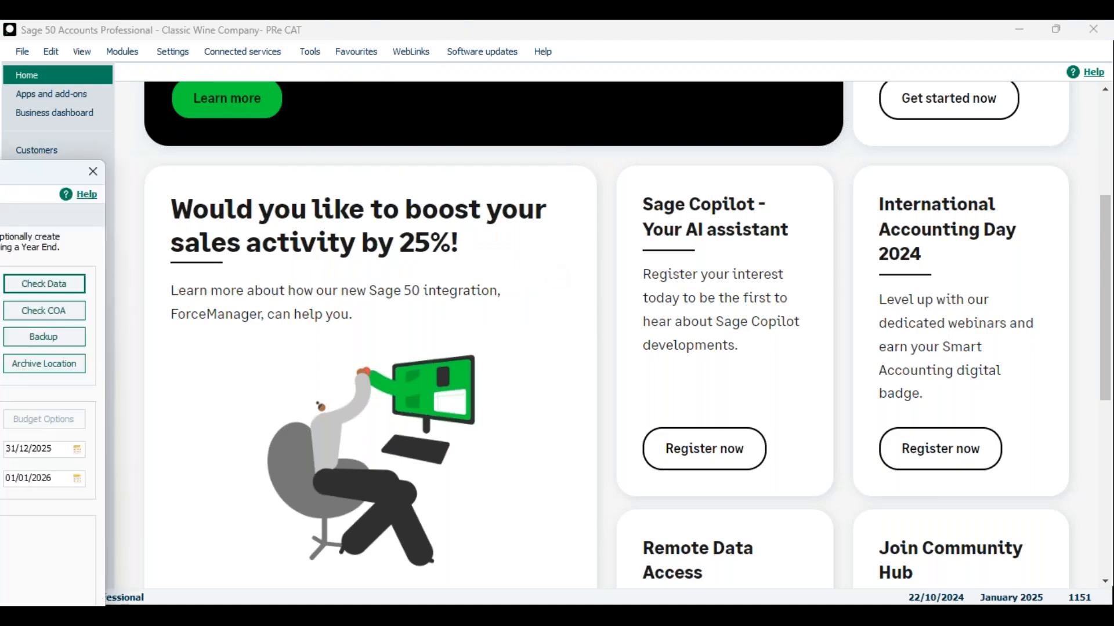
left_click_drag(380, 122, 488, 82)
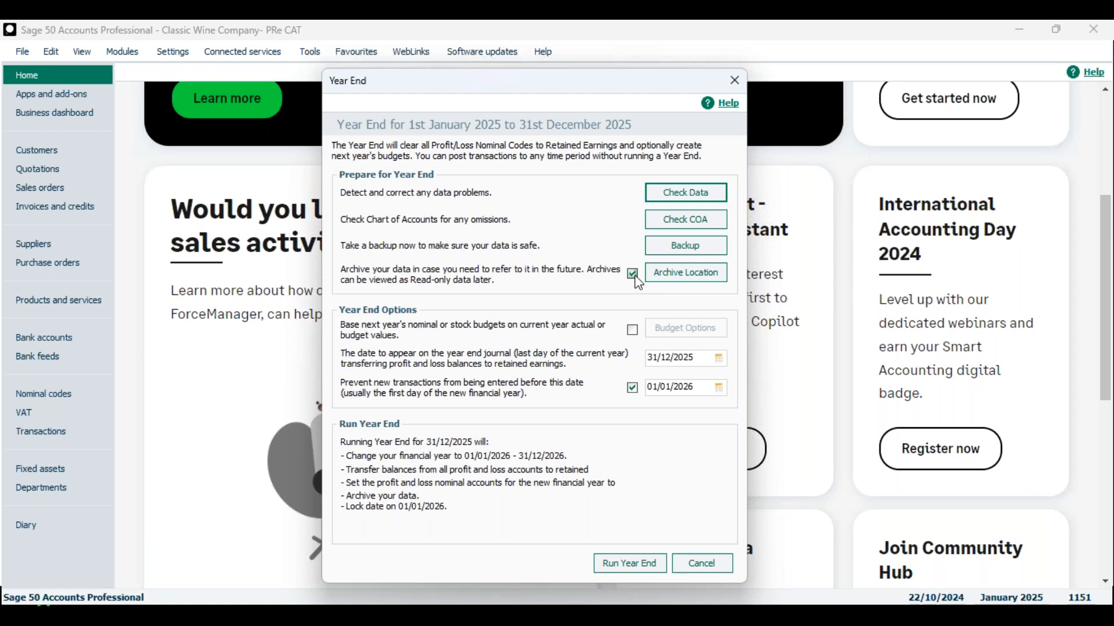
left_click(687, 283)
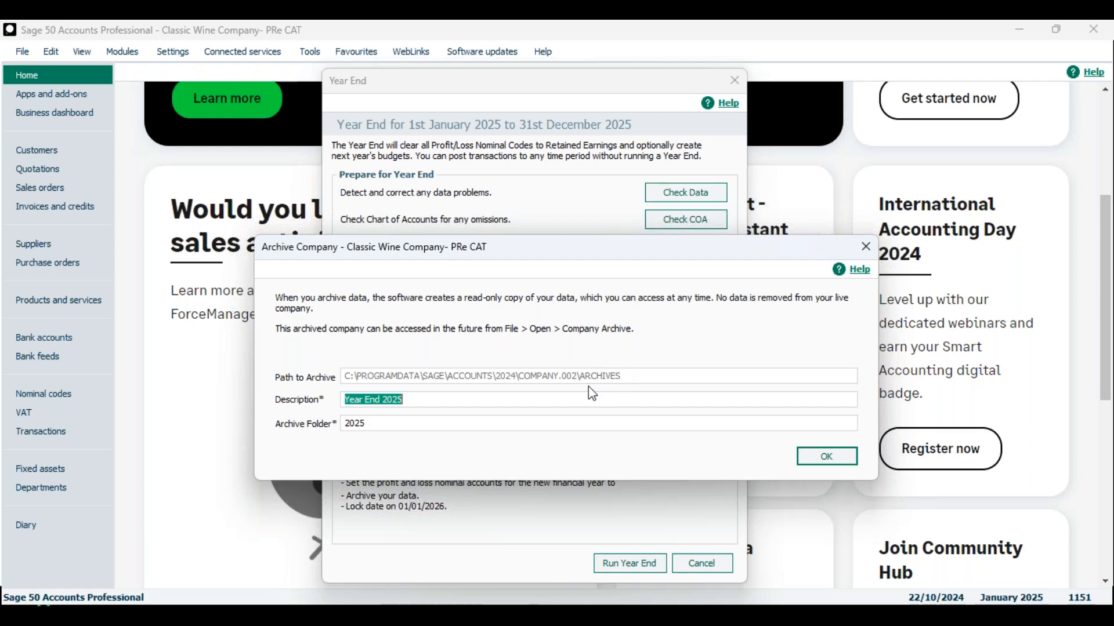
left_click_drag(420, 402, 343, 403)
left_click(844, 455)
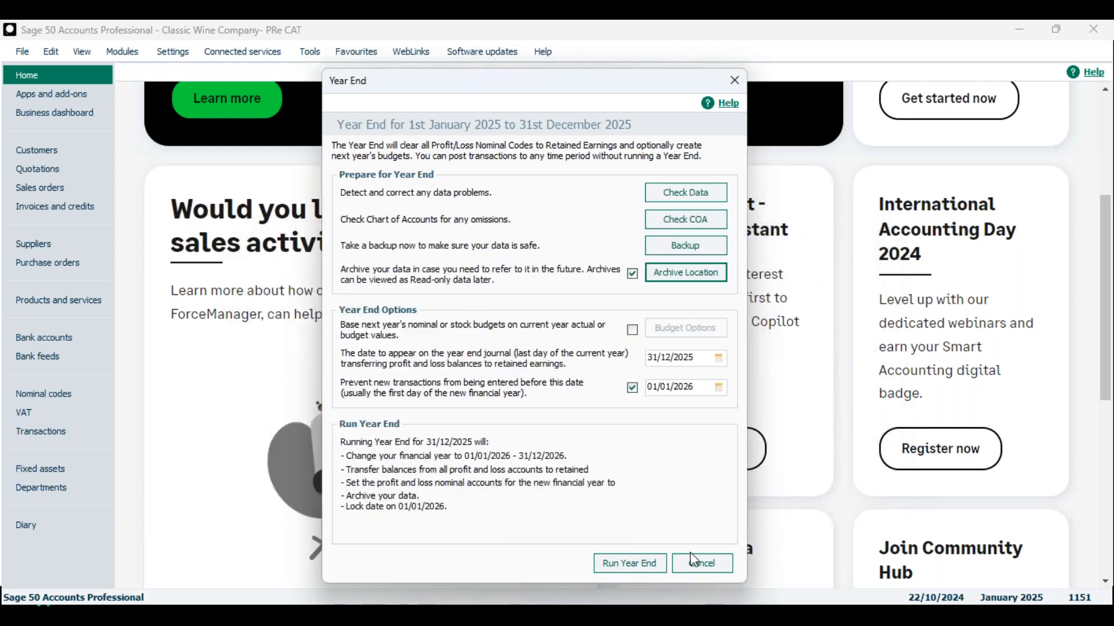
left_click(705, 563)
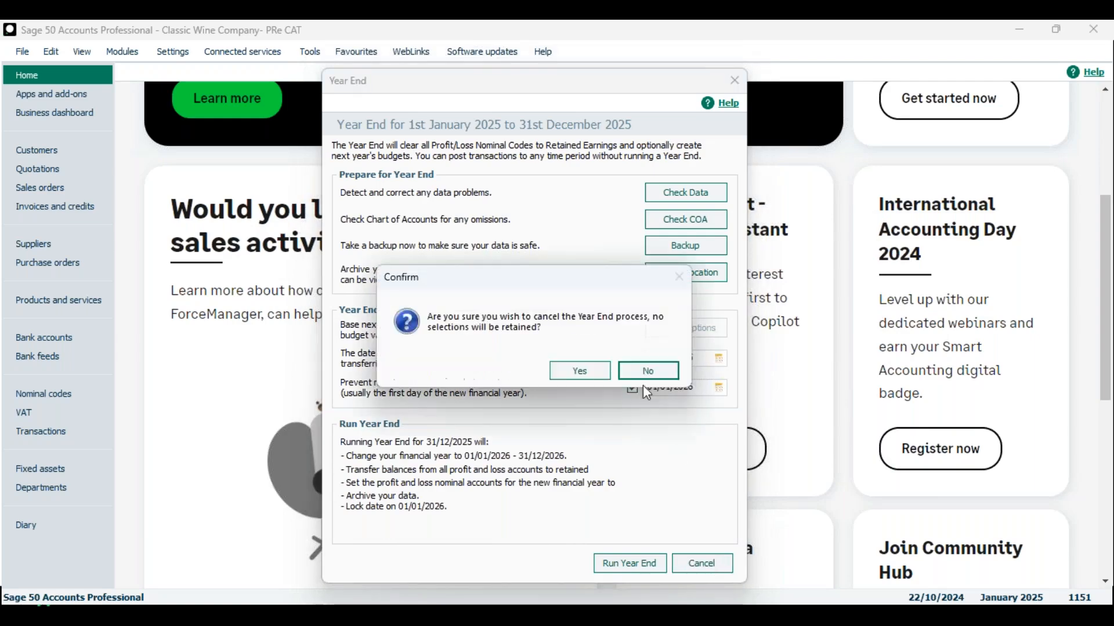
left_click(590, 374)
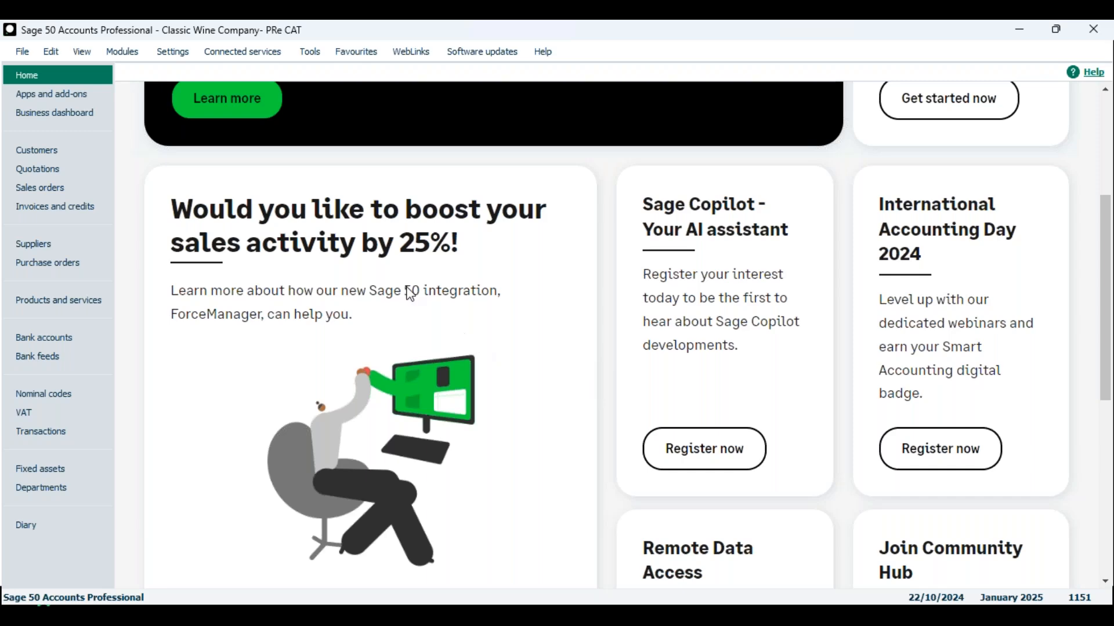
Archive the company with the description Mid Year 2025 and the archive folder 2025_MIDYEAR_20241022_11_09_10
left_click(310, 52)
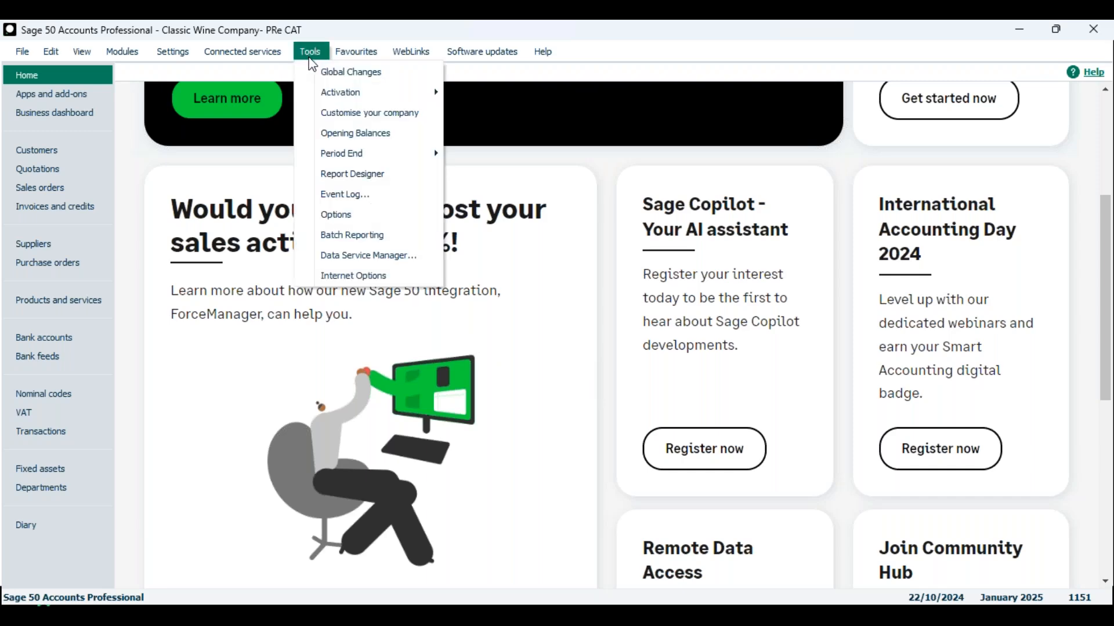
mouse_move(340, 166)
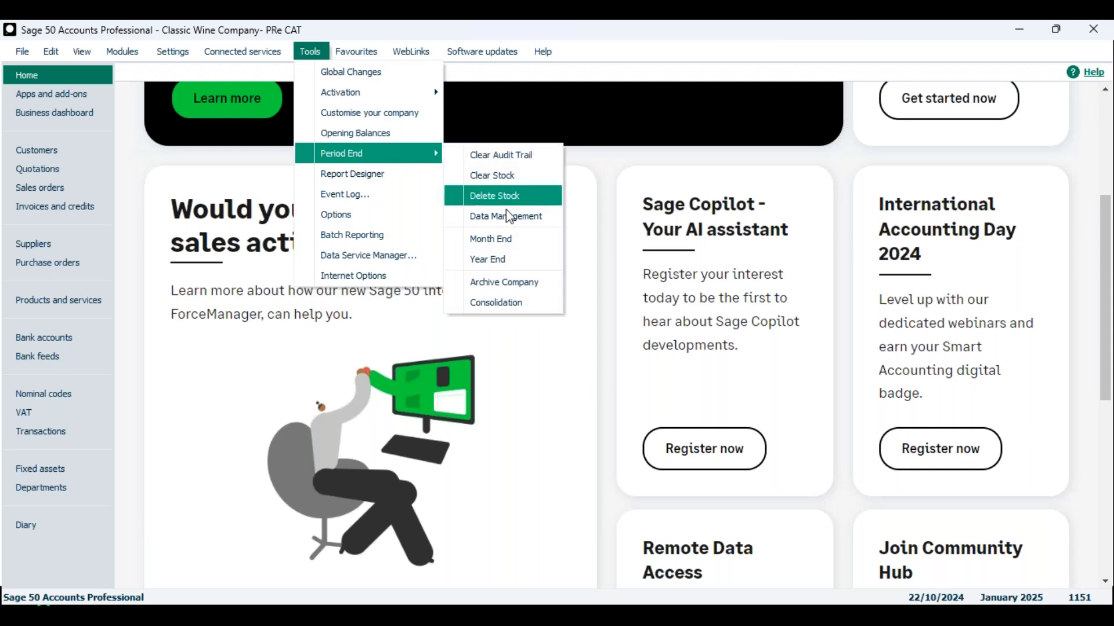
left_click(547, 293)
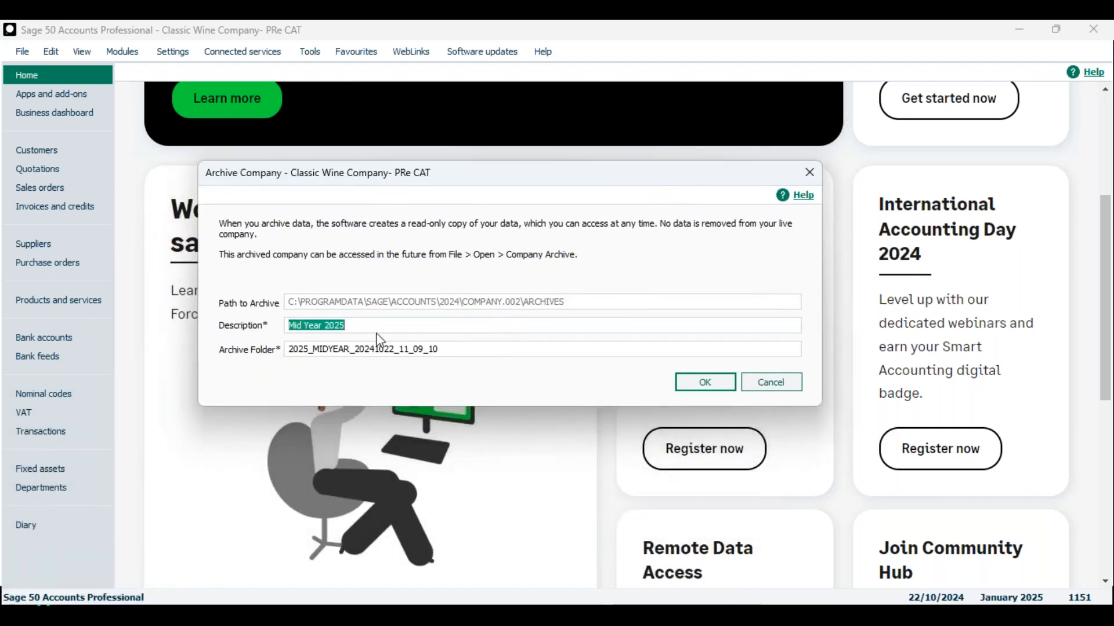
left_click(360, 325)
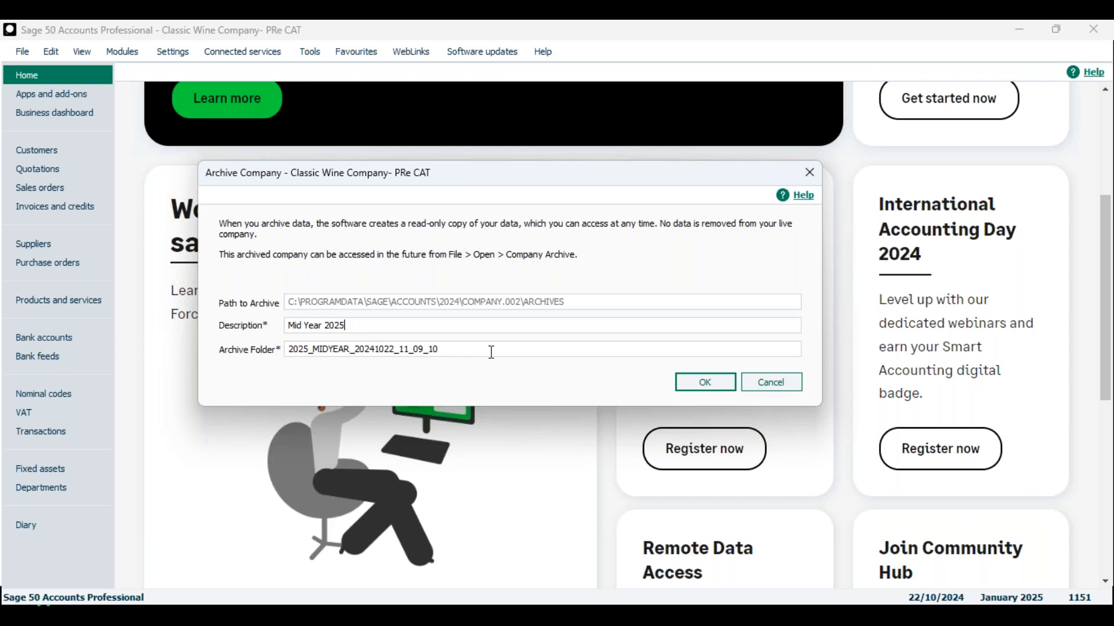
left_click_drag(490, 350, 271, 347)
left_click_drag(399, 324, 264, 325)
left_click_drag(448, 349, 291, 357)
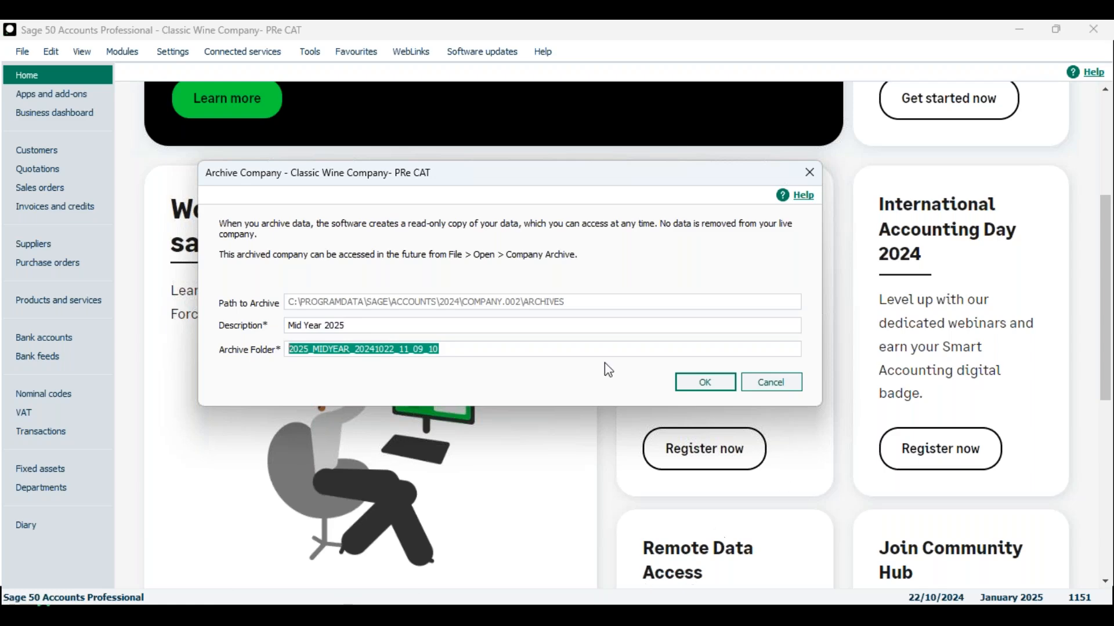
left_click(463, 349)
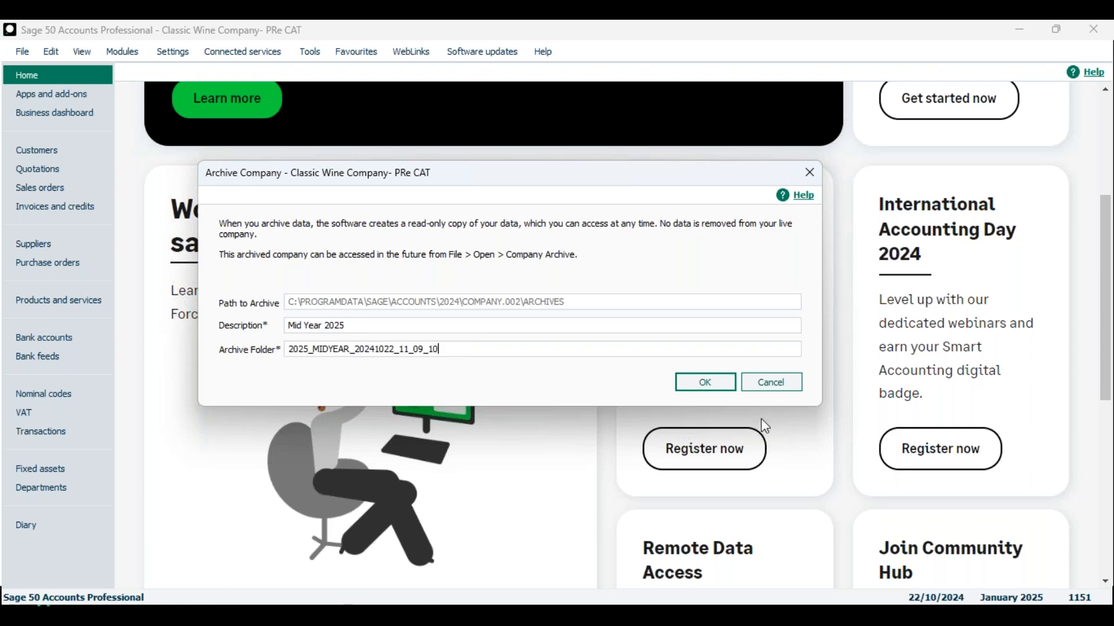
left_click(724, 384)
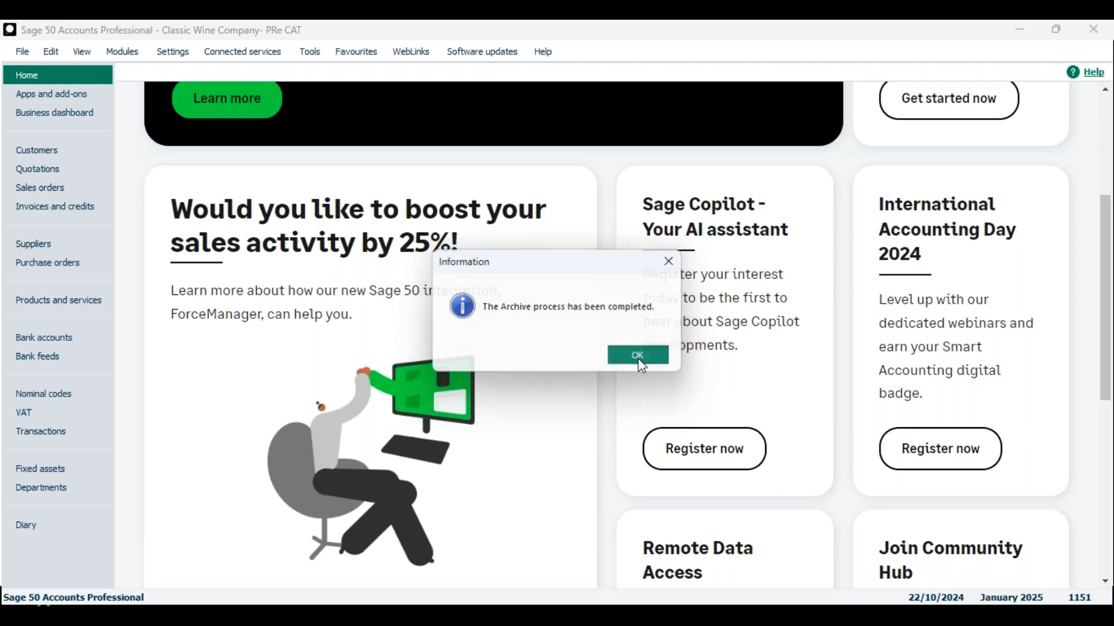
left_click(641, 364)
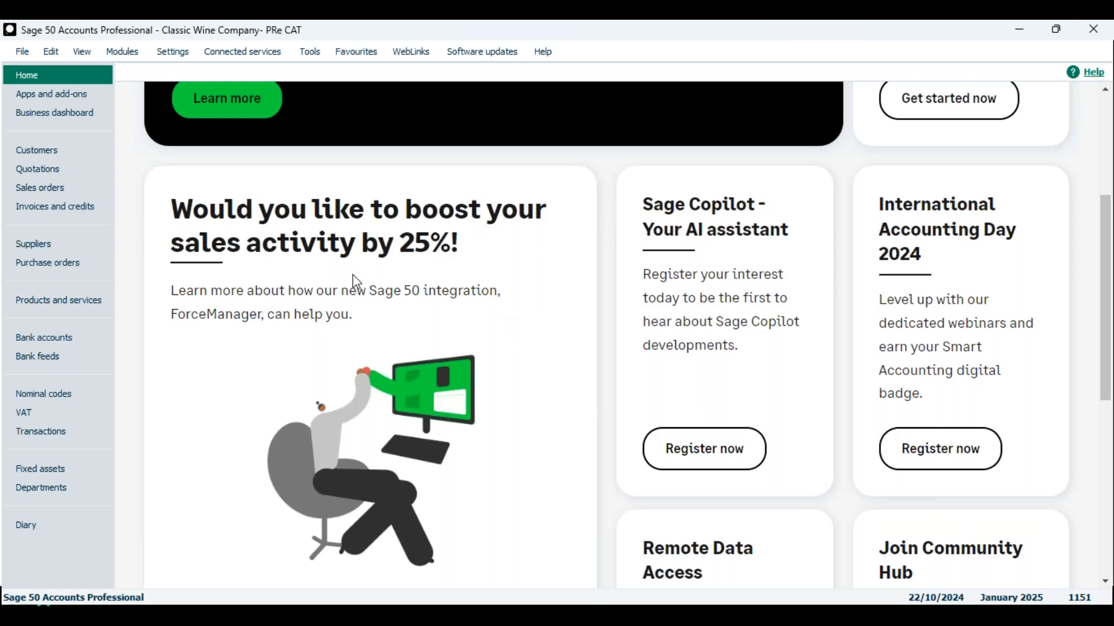
Open the Mid Year 2025 company archive and log on with the account password
left_click(22, 53)
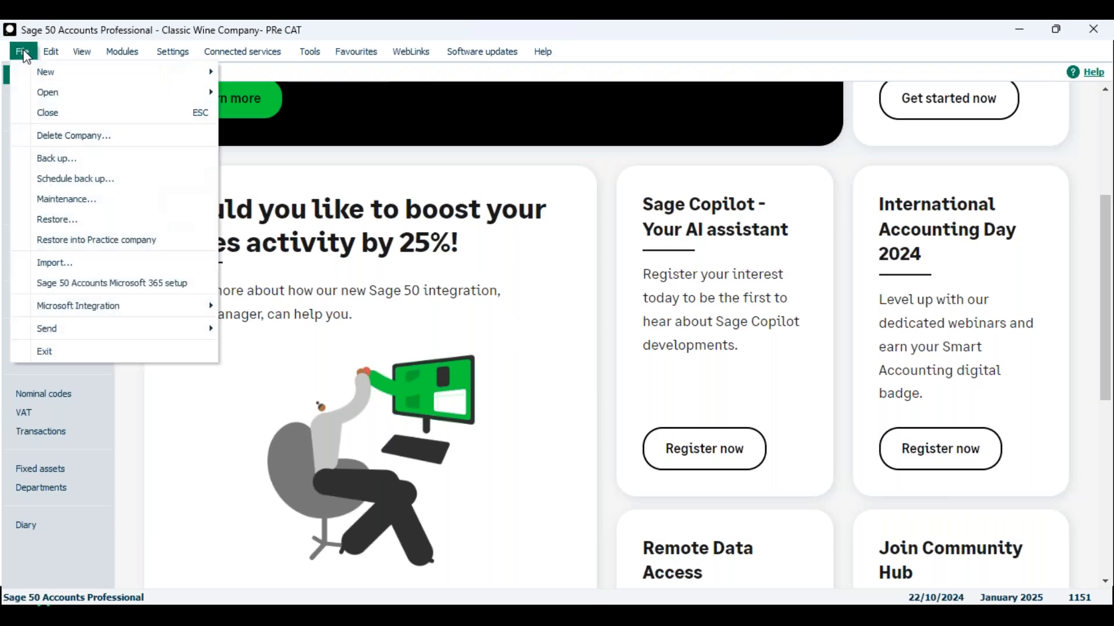
mouse_move(39, 100)
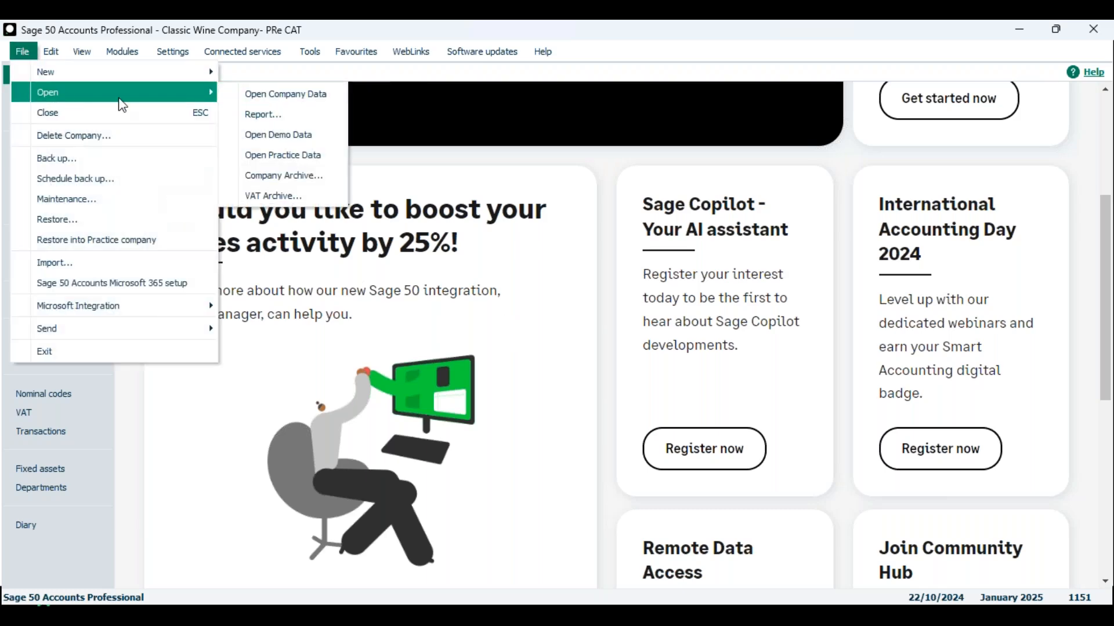
left_click(311, 181)
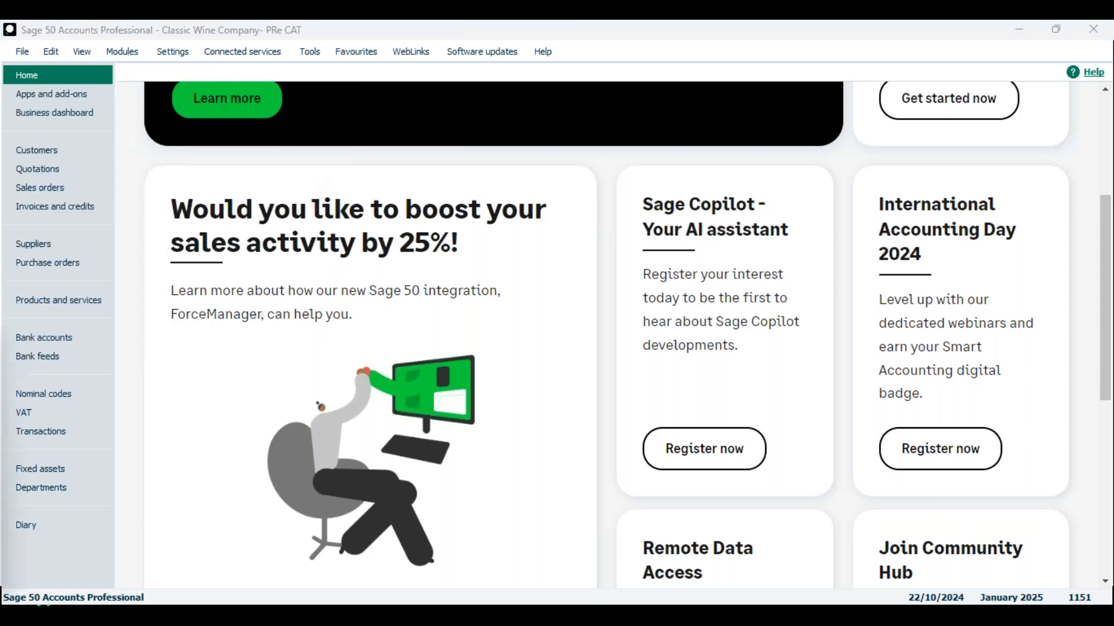
left_click_drag(279, 298, 454, 193)
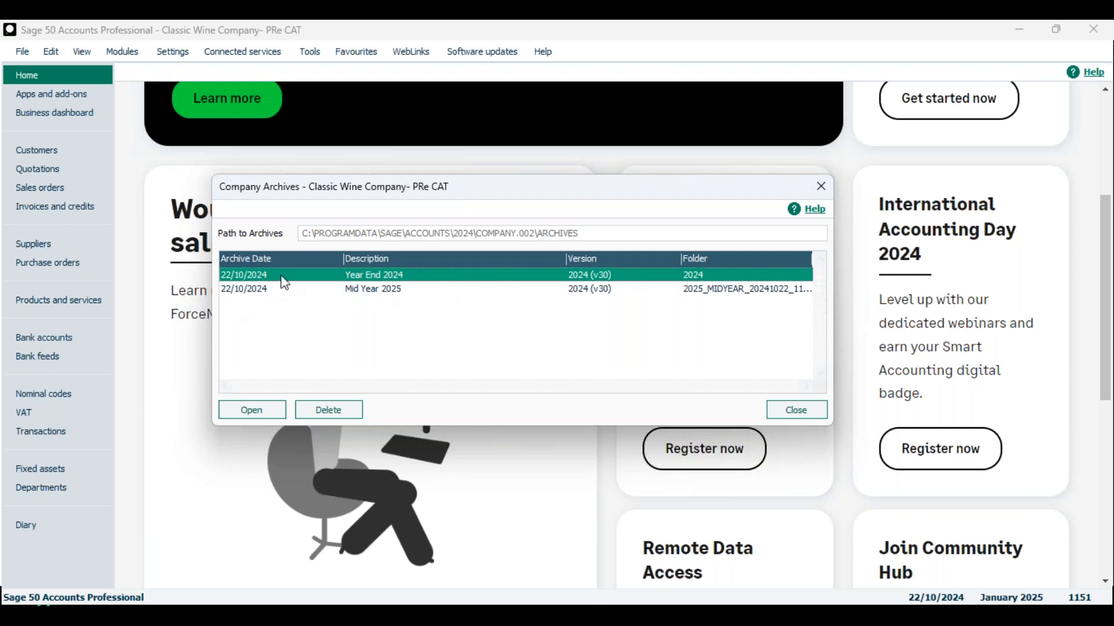
left_click(276, 292)
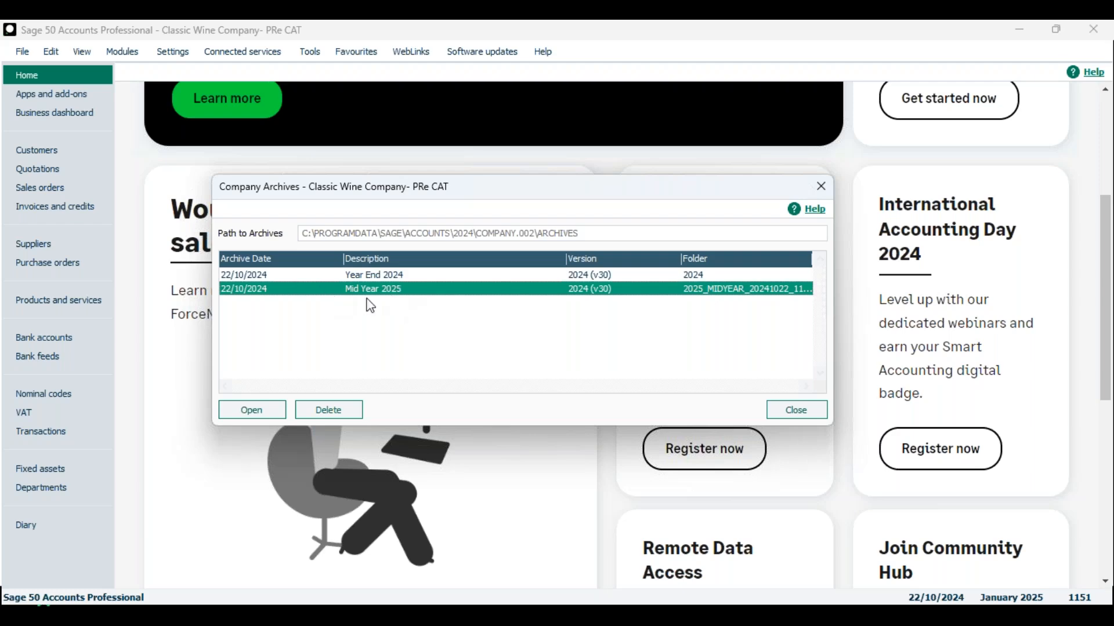
left_click(257, 413)
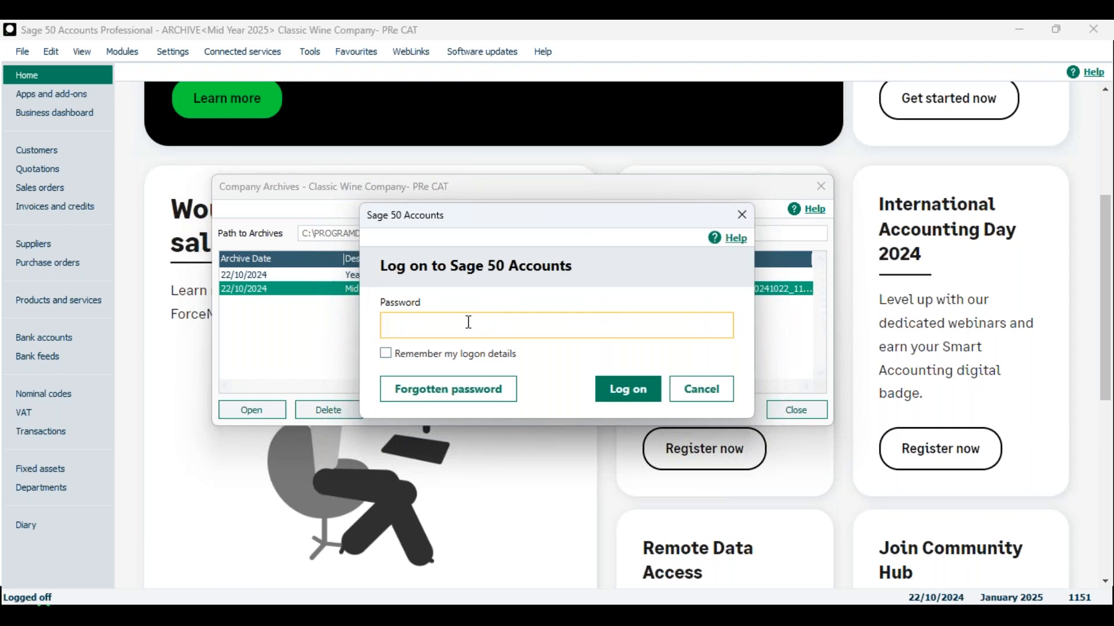
type("****")
left_click(641, 389)
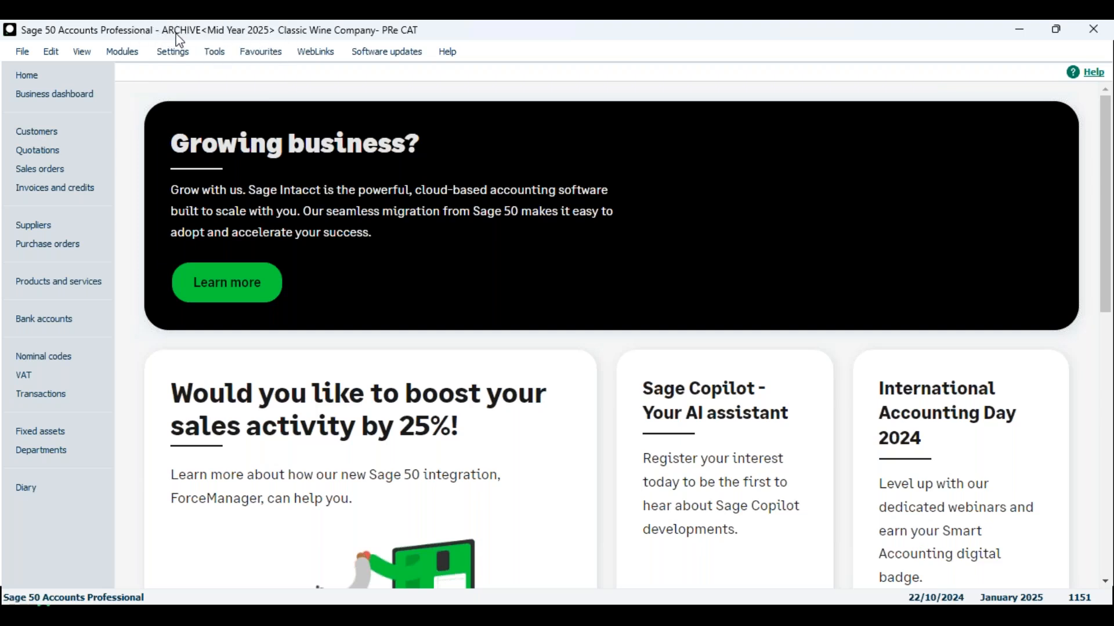
Preview the archive's Period Trial Balance report from the nominal codes and close the preview
left_click(60, 361)
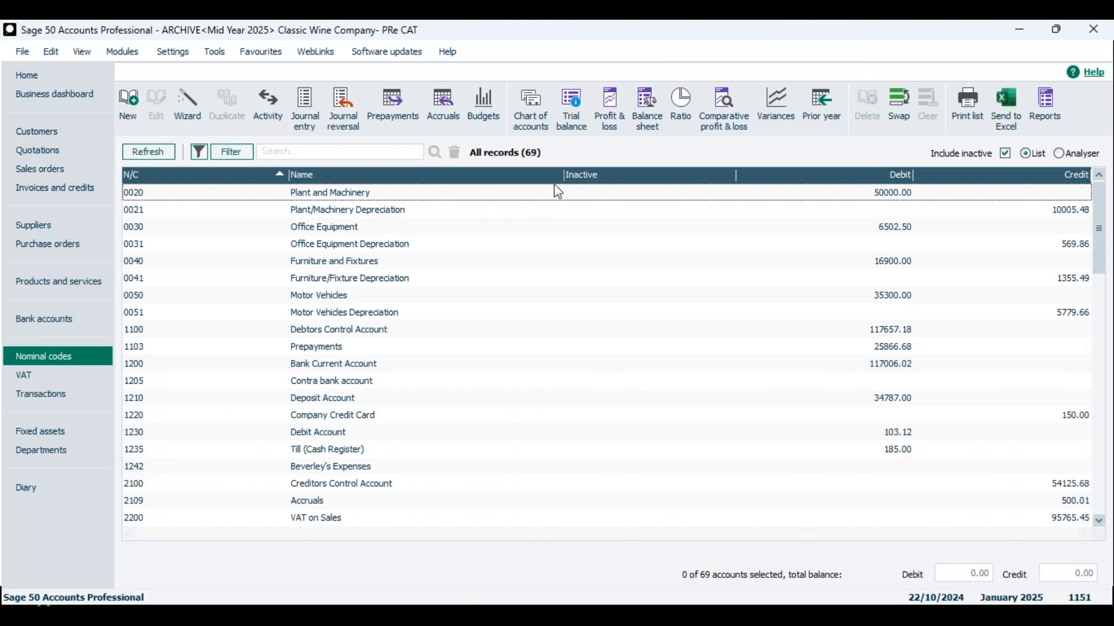
left_click(572, 110)
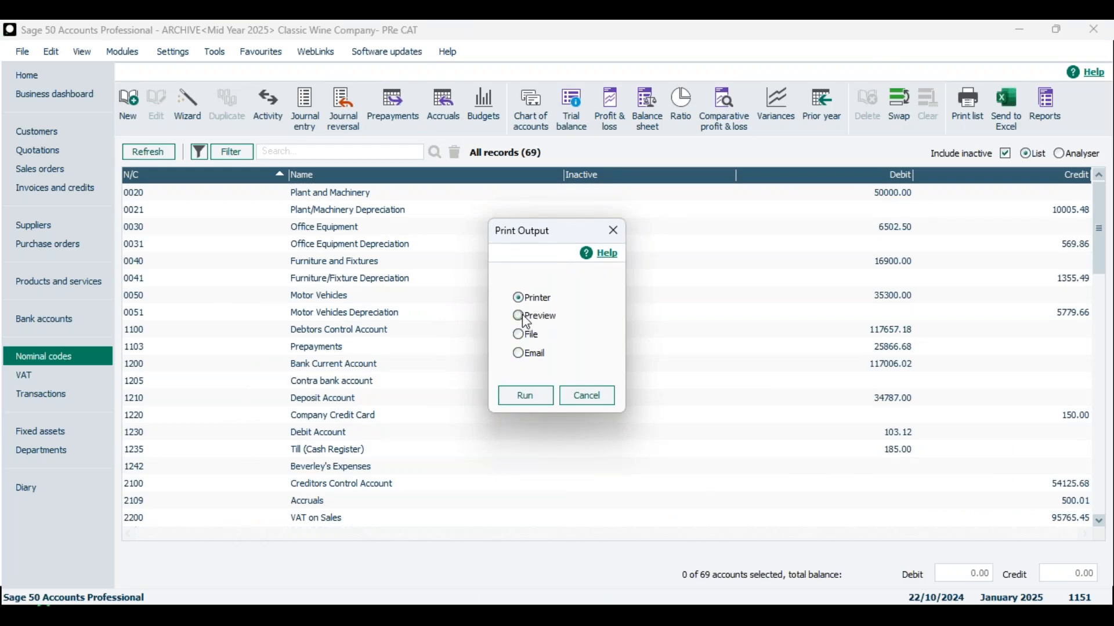
left_click(523, 316)
left_click(527, 394)
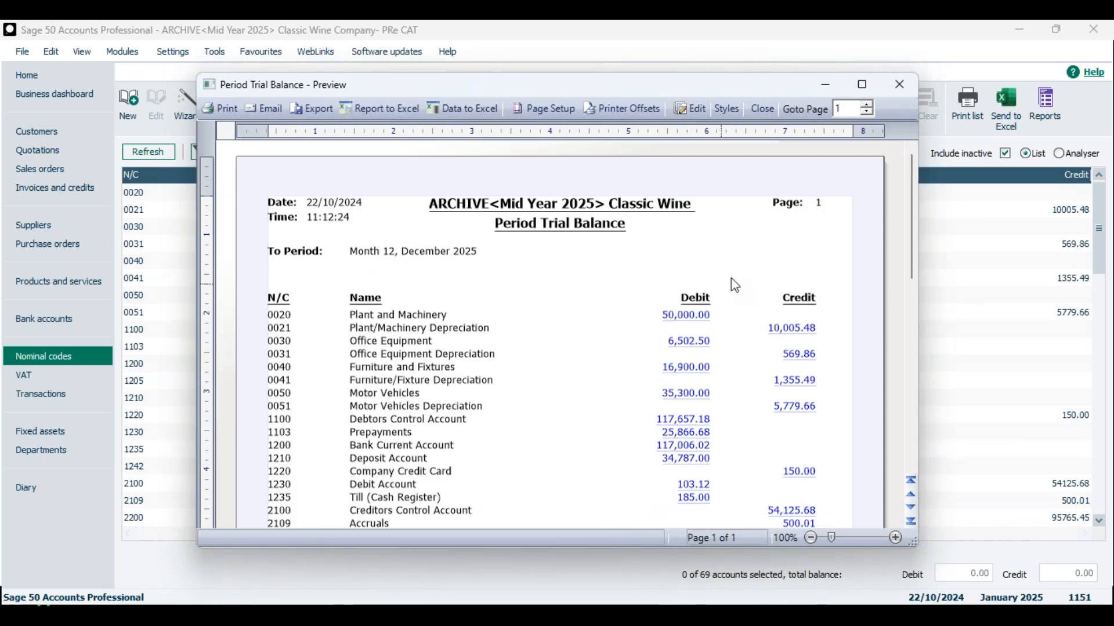
left_click(899, 85)
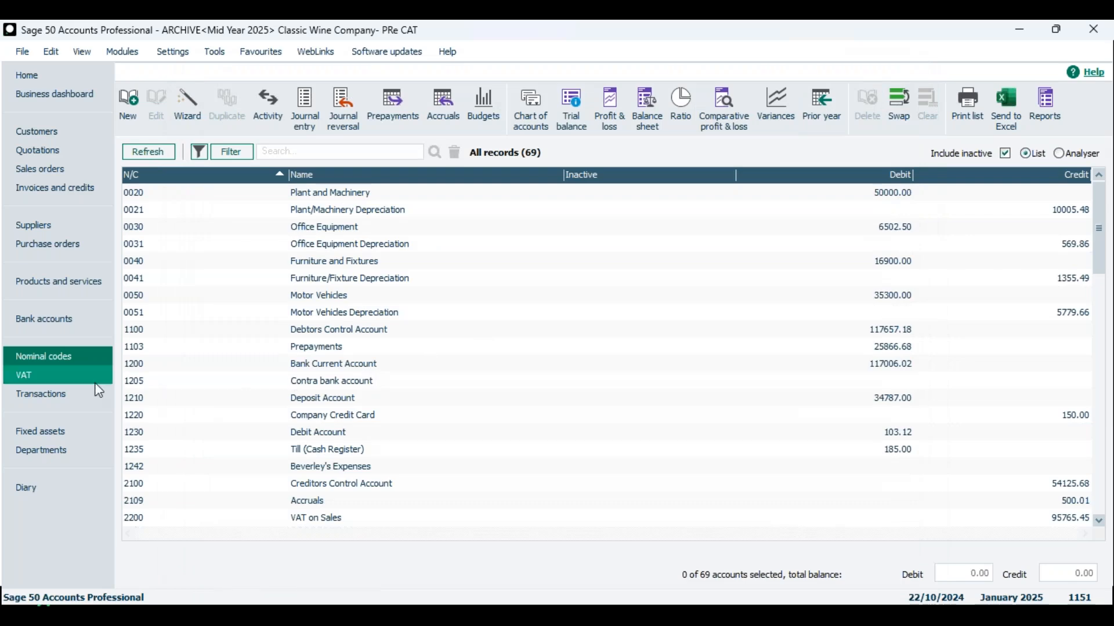
Try to enter a customer batch invoice in the archived company
left_click(74, 130)
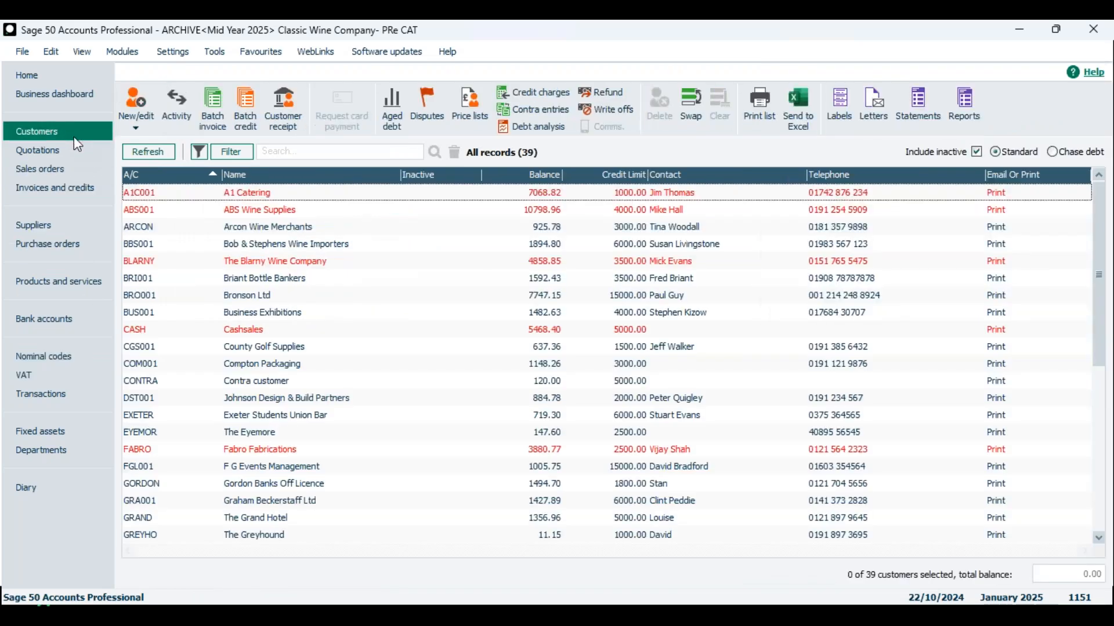
left_click(216, 114)
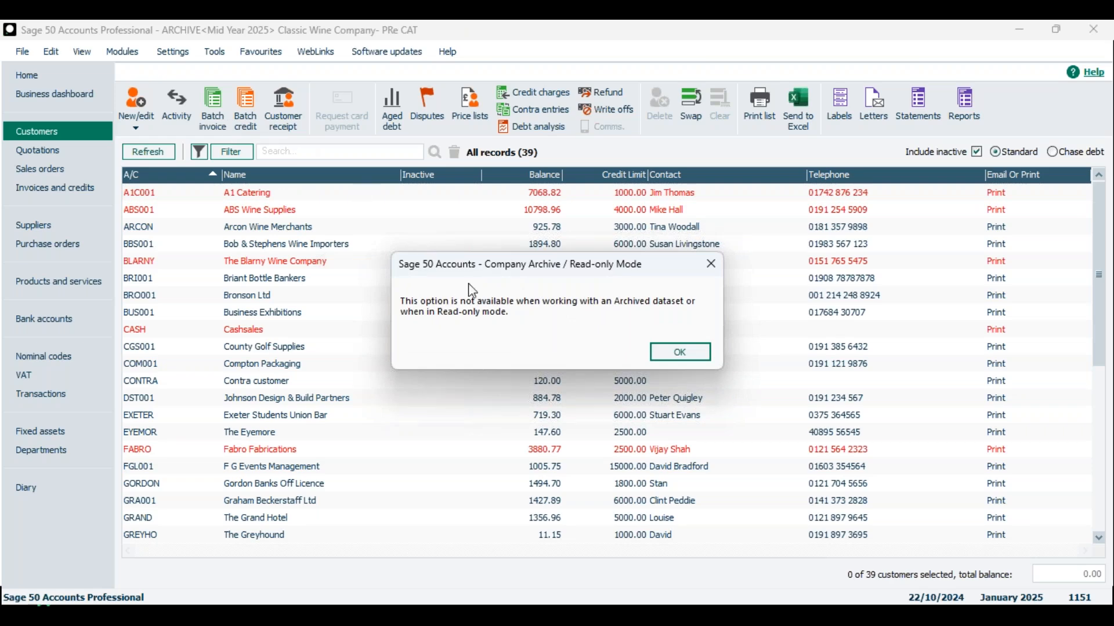
left_click(664, 350)
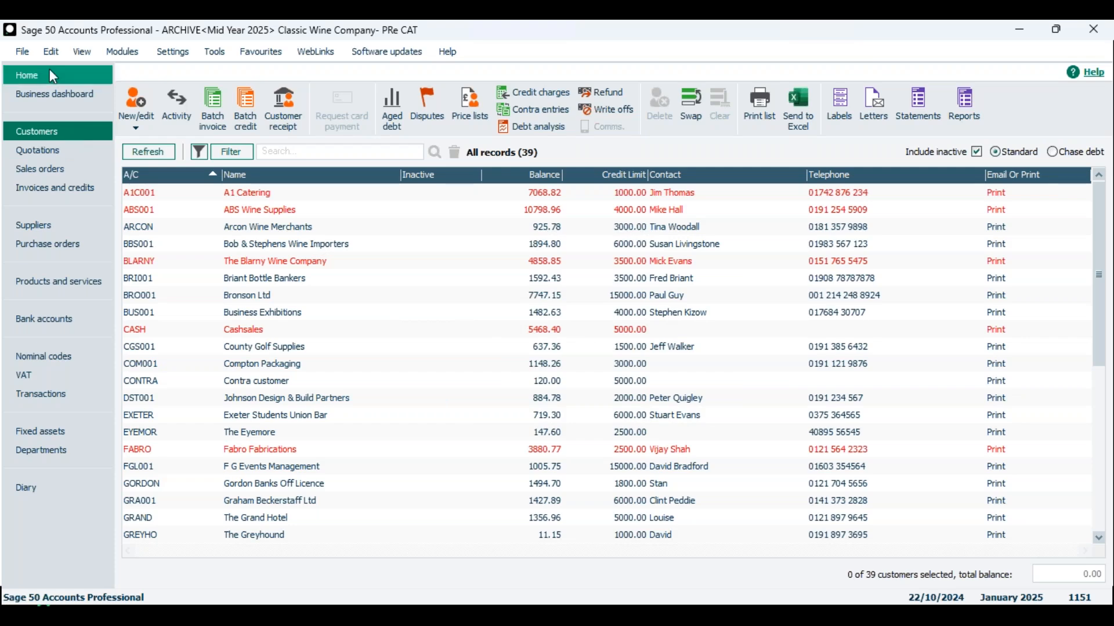
Clear the contact name and trade contact in the A1 Catering customer record, save it and close the record
left_click(253, 195)
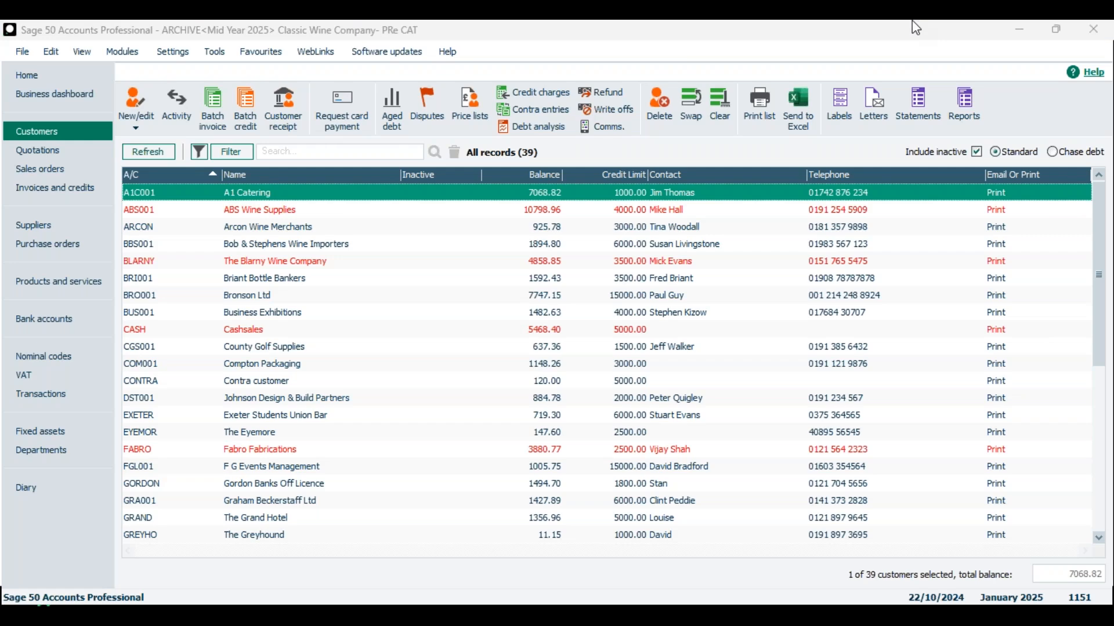
left_click_drag(1113, 237, 711, 21)
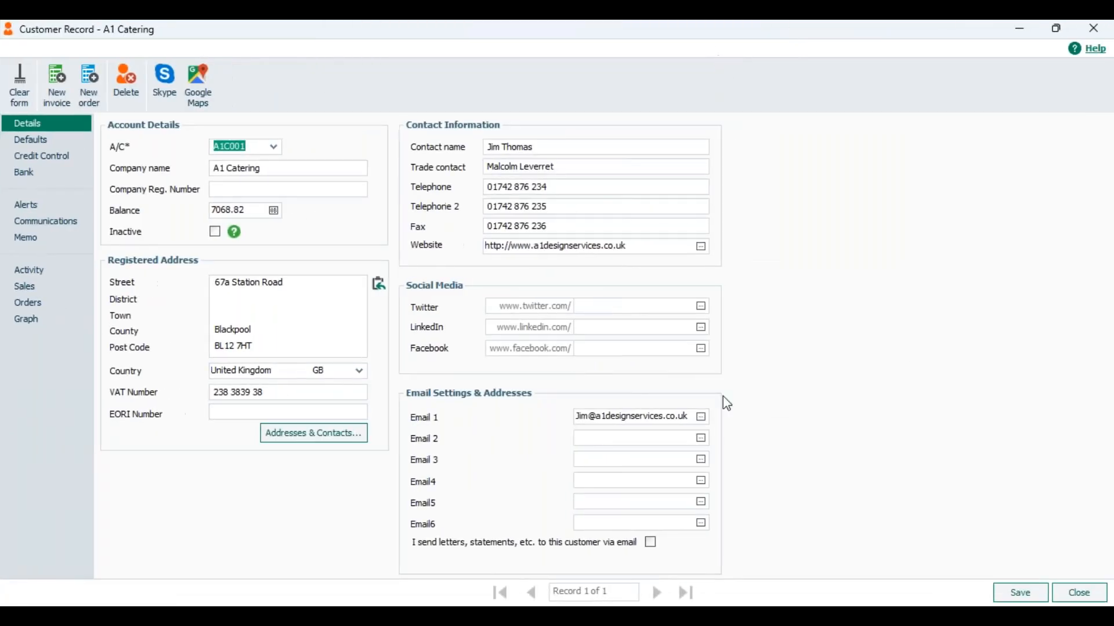
left_click_drag(562, 168, 499, 161)
key("BackSpace")
key("BackSpace")
left_click_drag(555, 189, 452, 190)
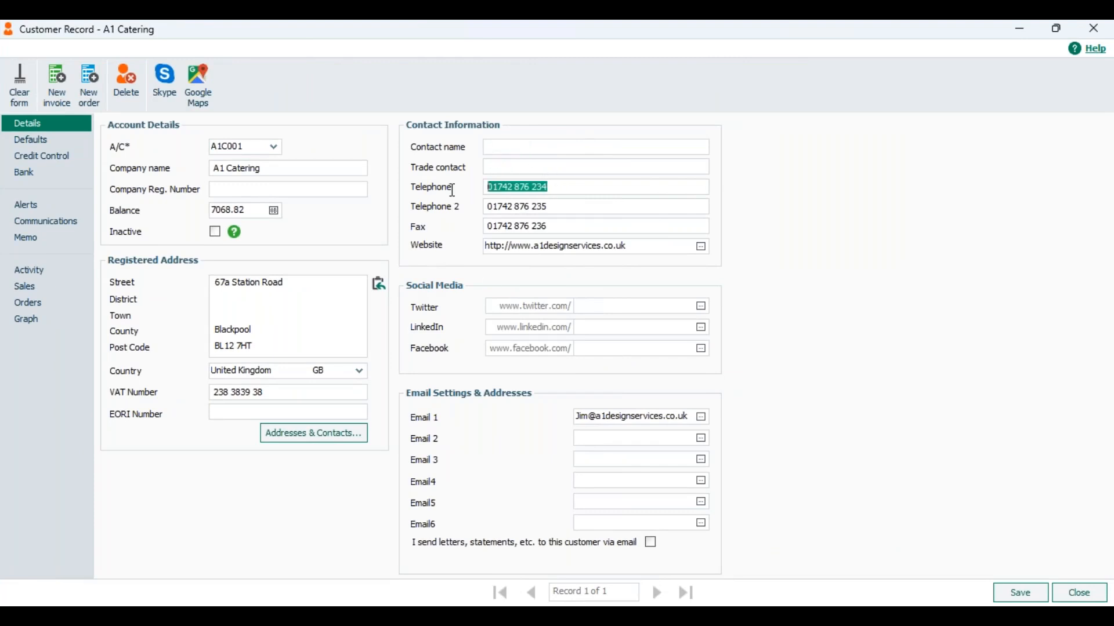
left_click(1021, 593)
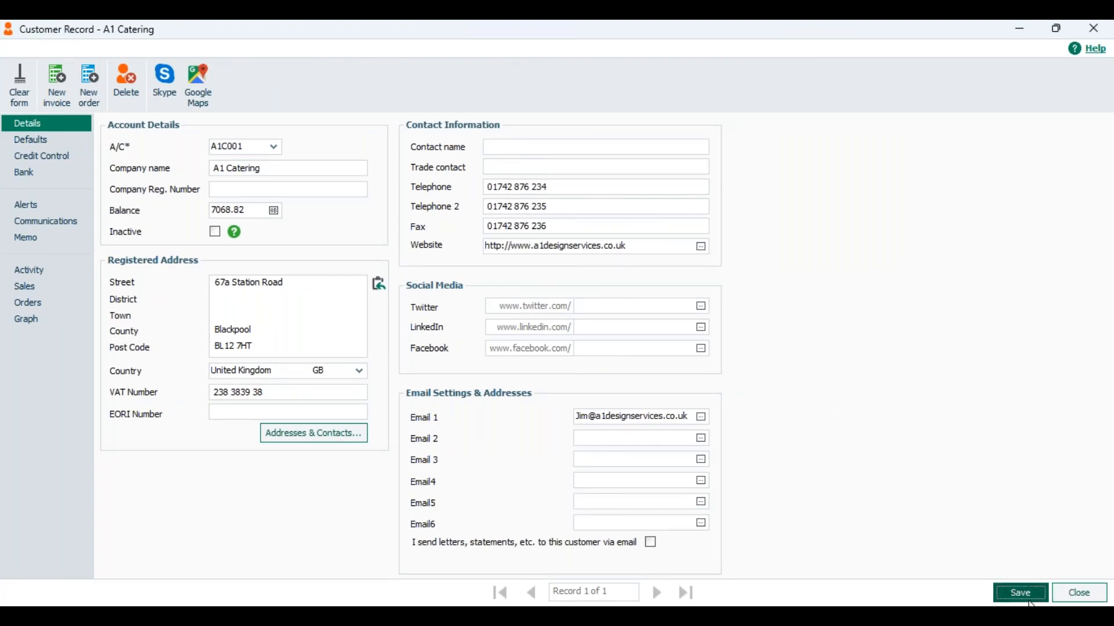
left_click(1076, 597)
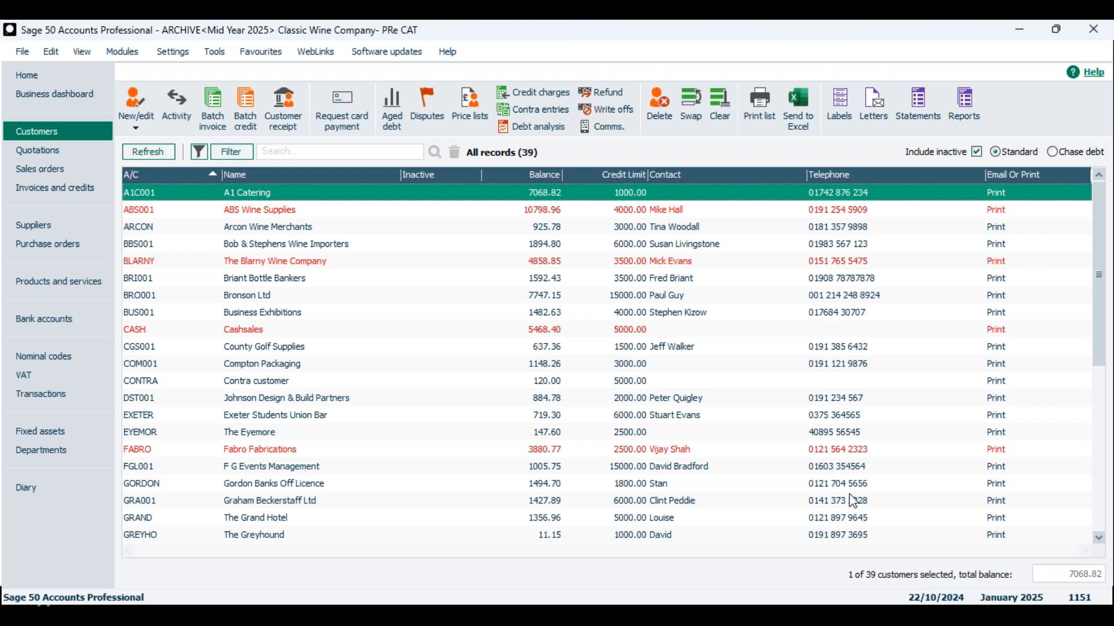
Switch to the PowerPoint slide show about company archives
mouse_move(701, 616)
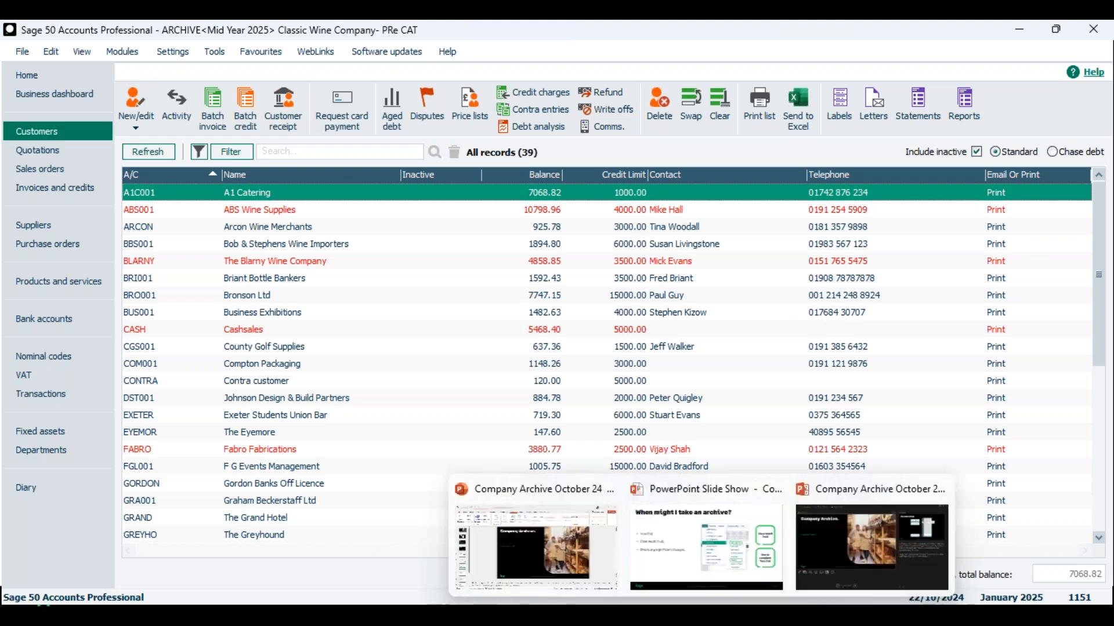
left_click(713, 571)
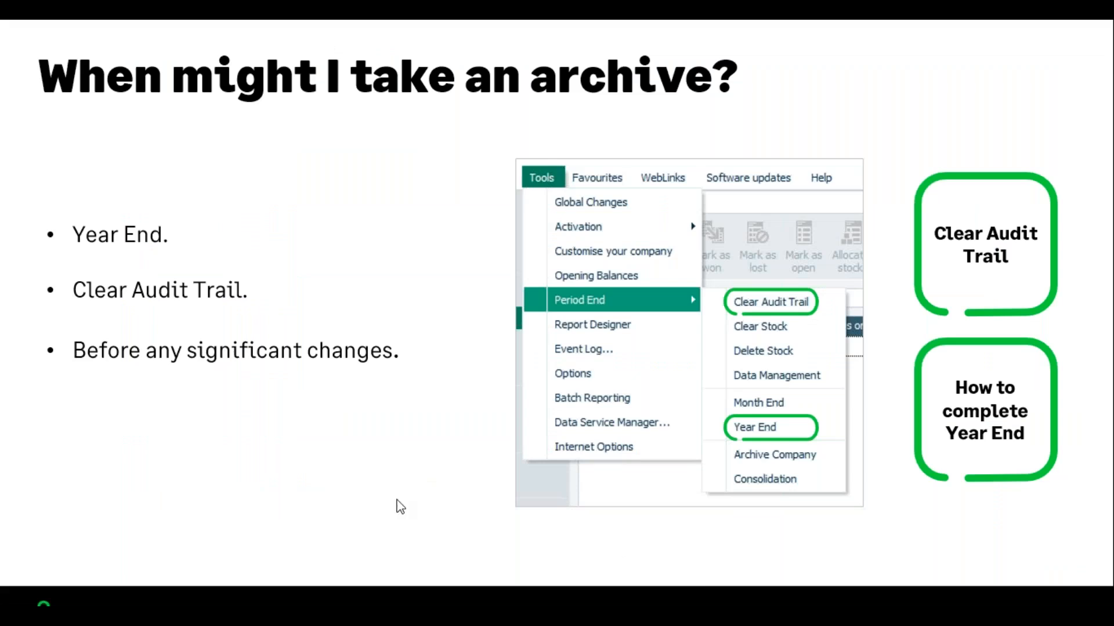